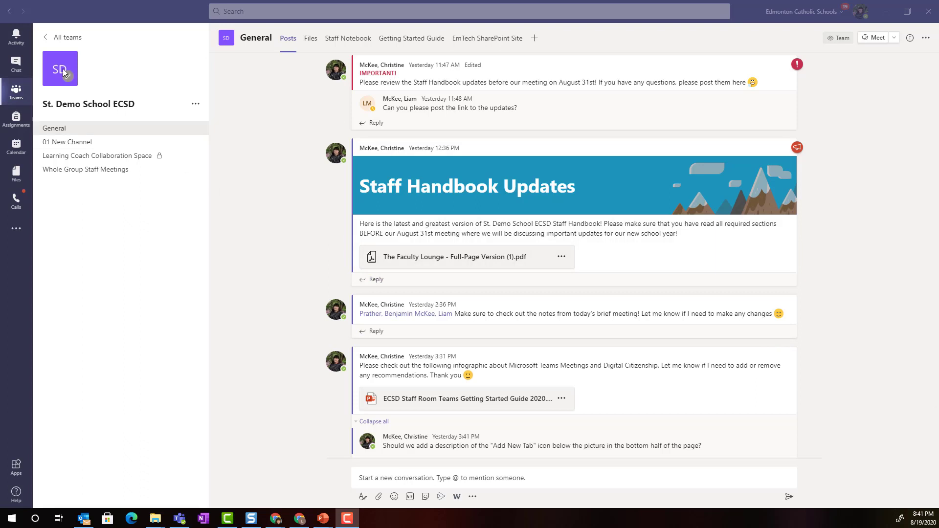
Create a new calendar meeting titled "Demo Staff Team School Opening Staff Meeting".
left_click(17, 150)
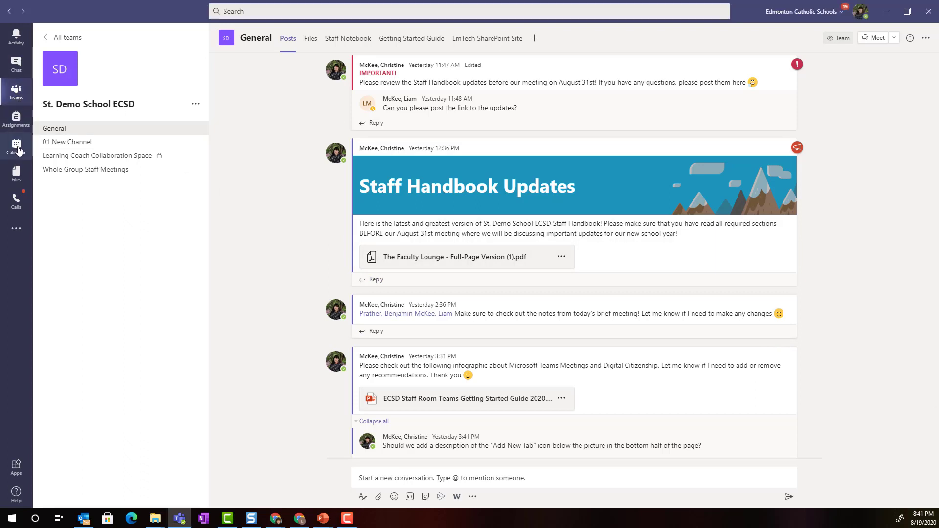
scroll(580, 284, "up", 3)
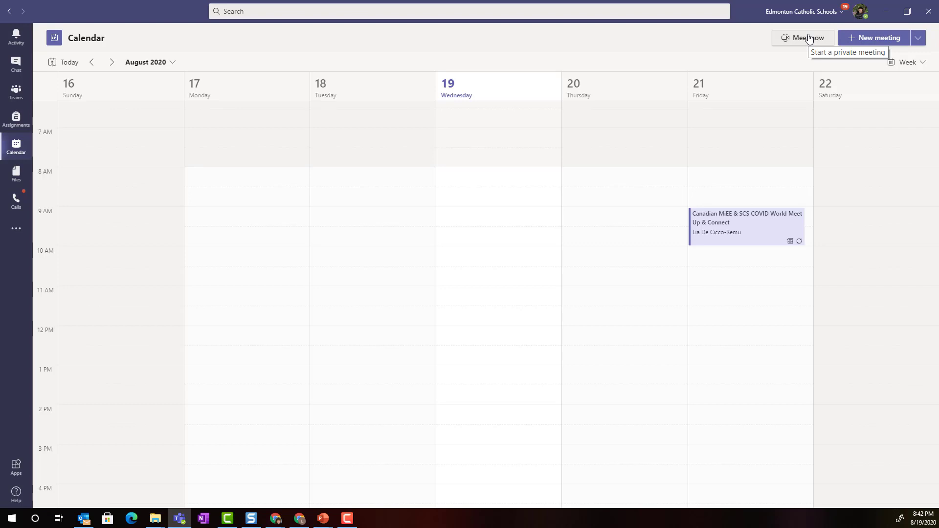
left_click(881, 41)
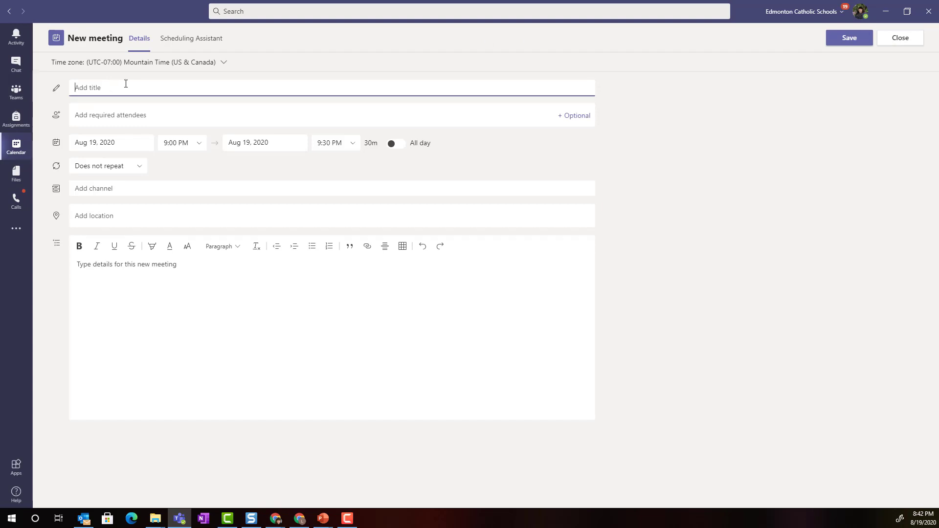
type("Demo Staff Team School Opening Staff Meeting")
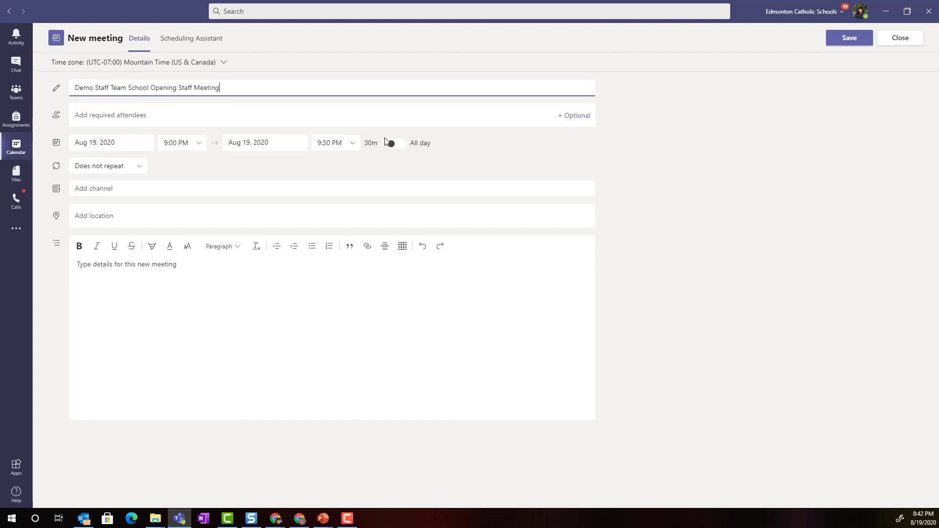
Add a colleague to the meeting as a required attendee and remove that attendee again.
left_click(161, 118)
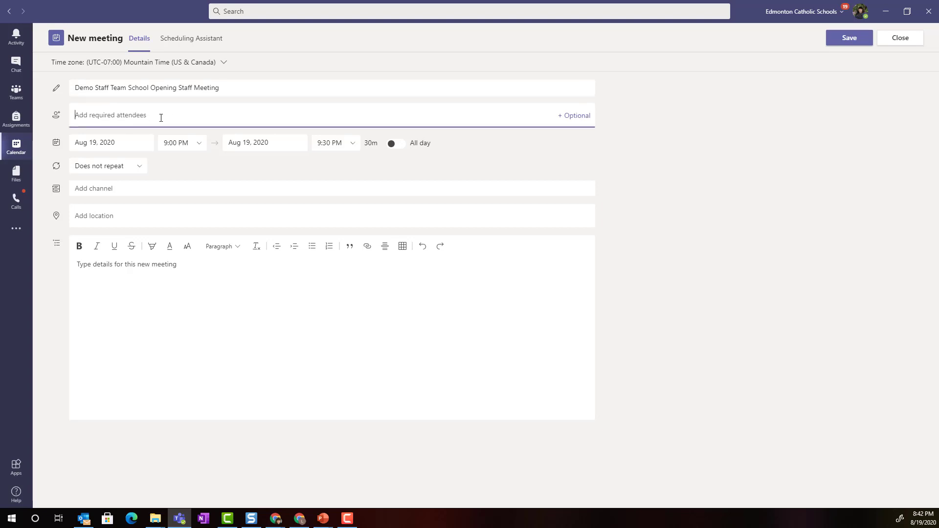
type("Ben")
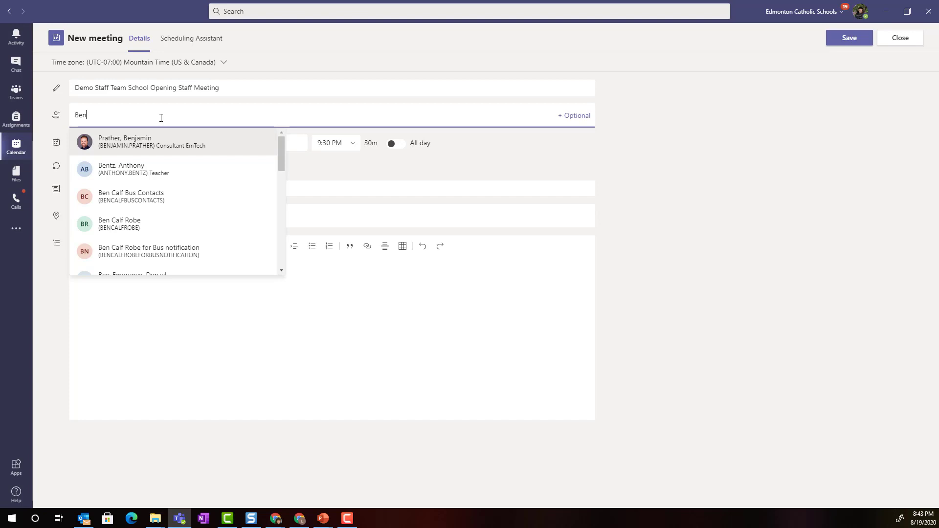
left_click(140, 145)
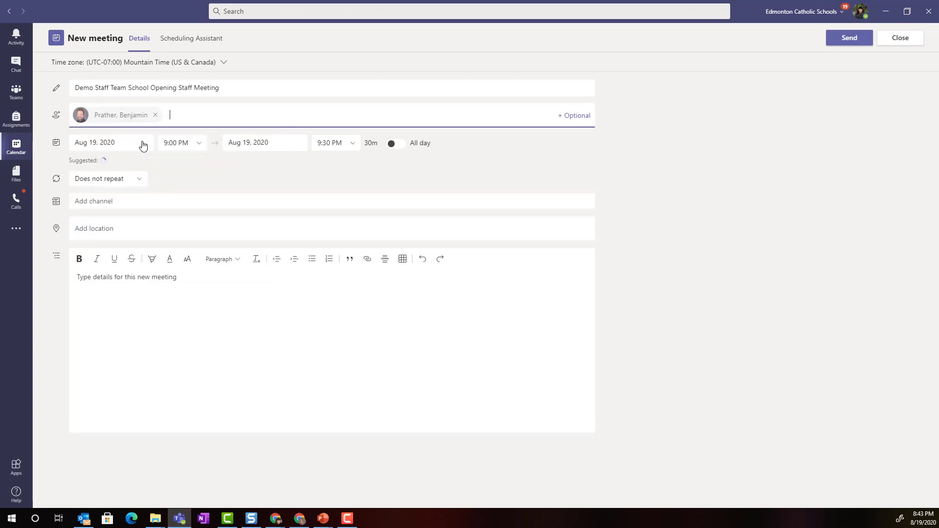
left_click(155, 116)
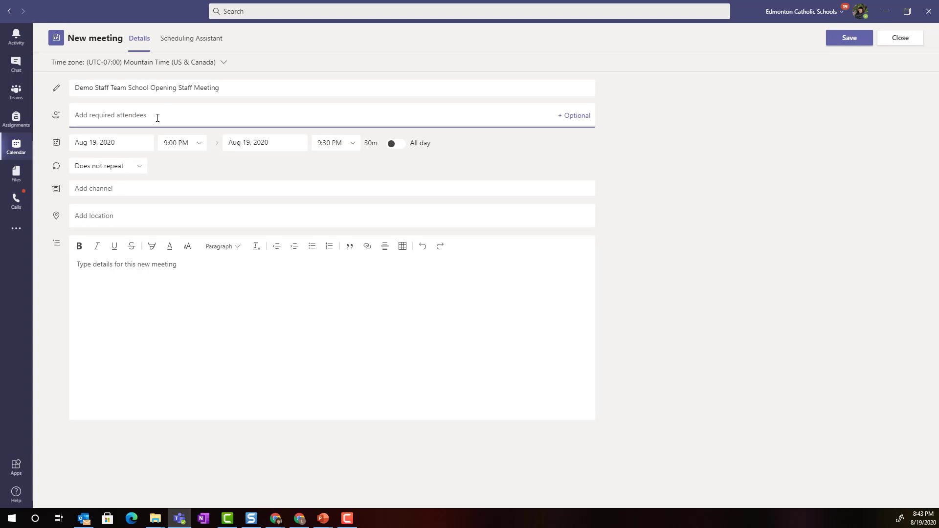
Assign the meeting to the Whole Group Staff Meetings channel of the St. Demo School ECSD team.
left_click(126, 187)
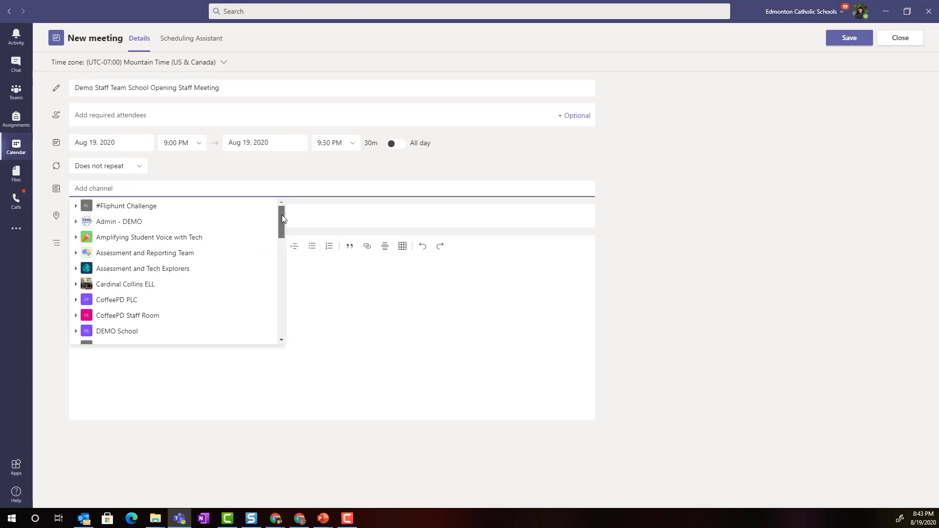
left_click_drag(281, 216, 289, 282)
left_click(171, 305)
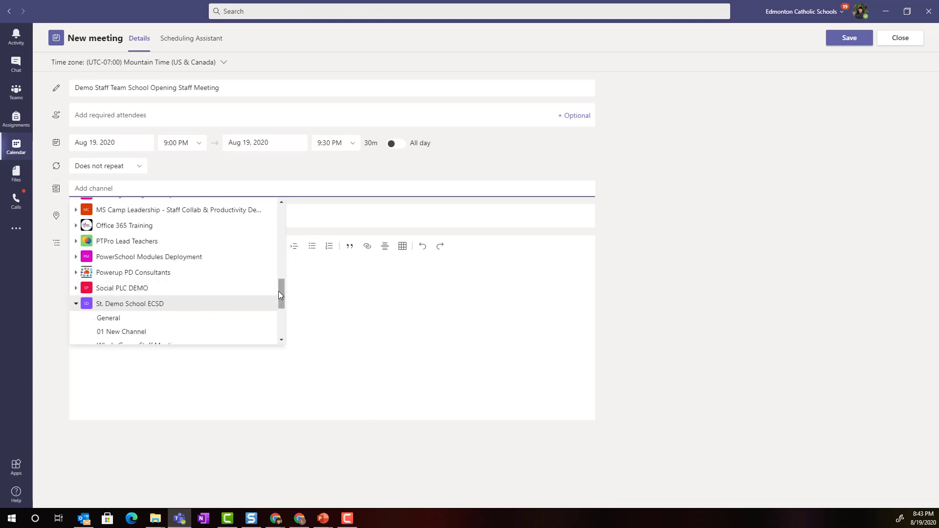
left_click_drag(282, 293, 283, 297)
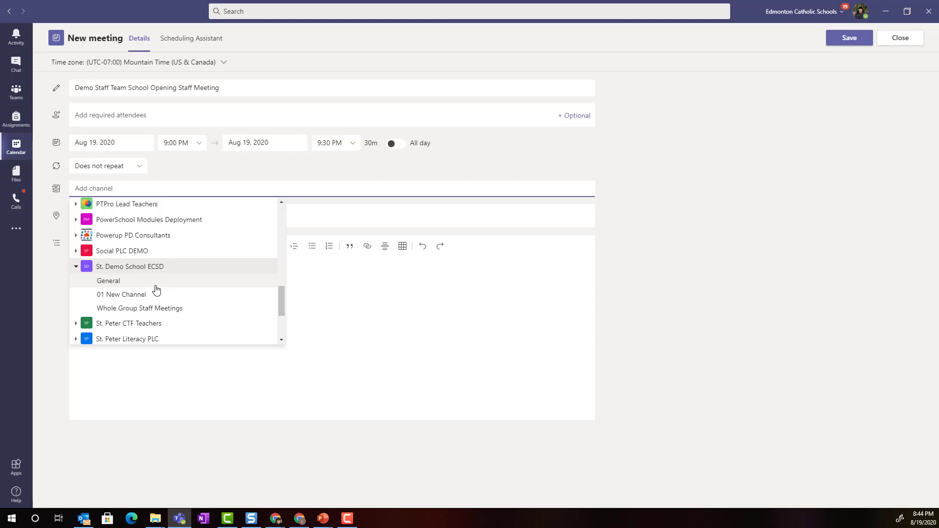
left_click(177, 309)
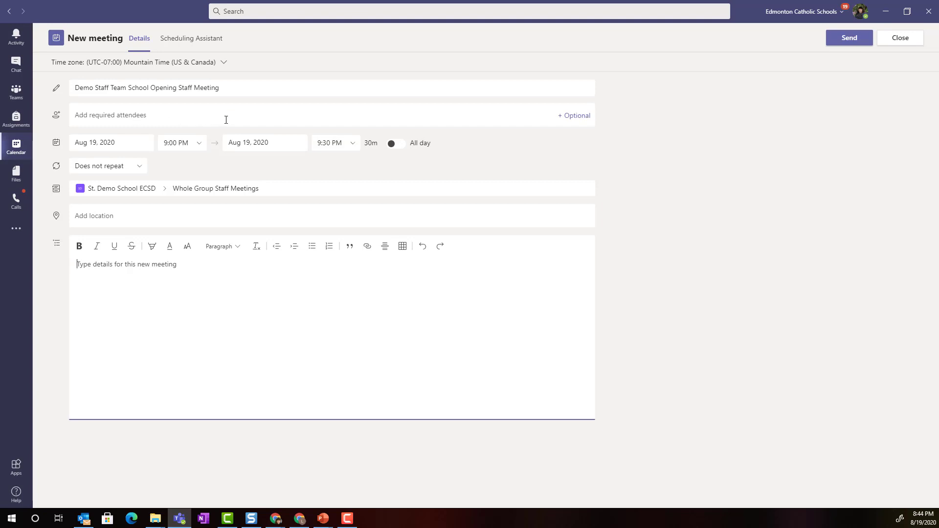
Schedule the meeting for Aug 20, 2020, from 9:00 AM to 10:00 AM.
left_click(134, 142)
left_click(143, 246)
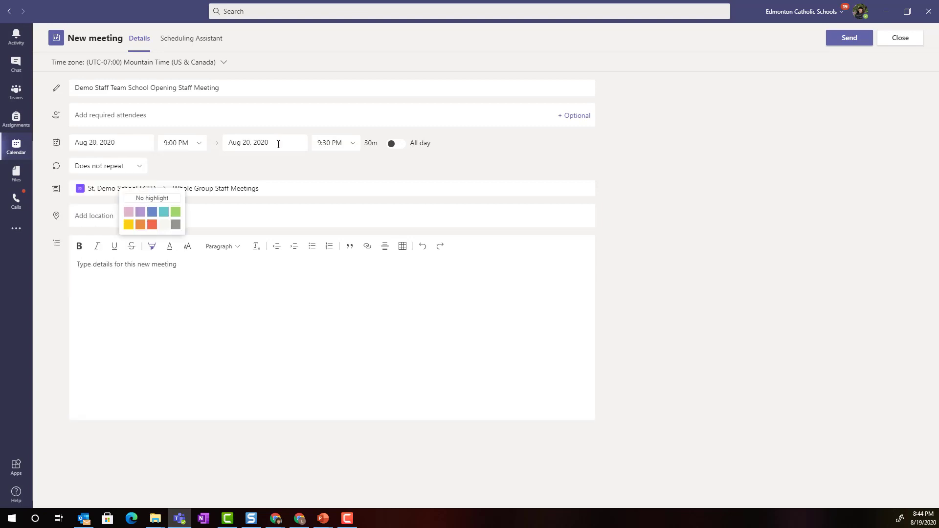
left_click(203, 146)
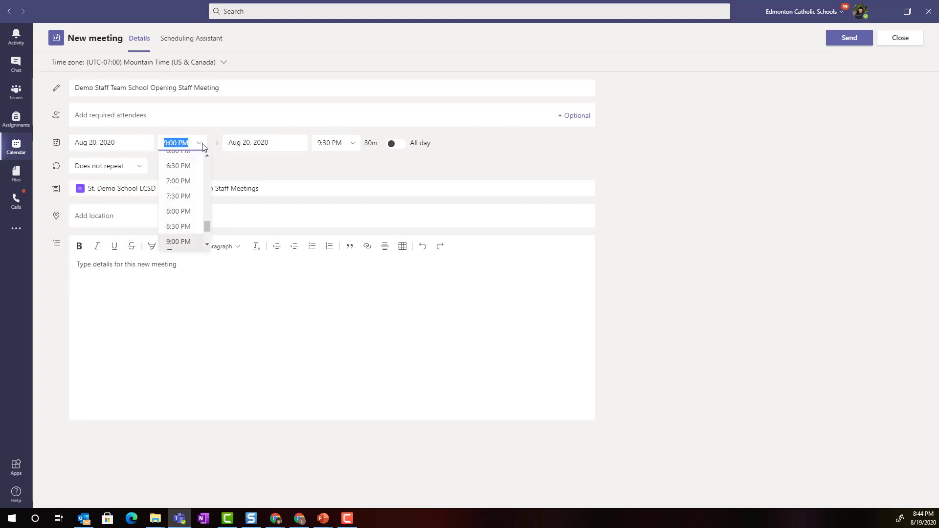
scroll(208, 155, "up", 6)
left_click(199, 173)
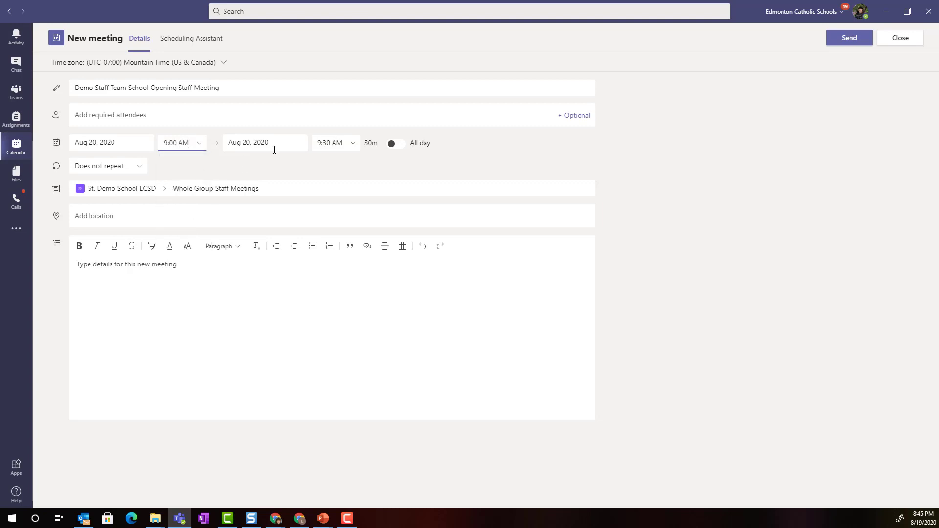
left_click(351, 146)
left_click(349, 192)
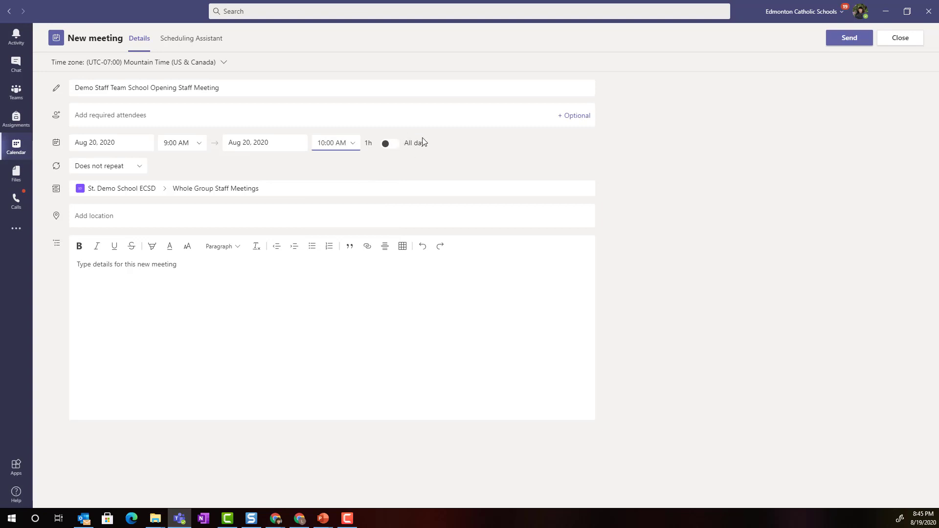
left_click(139, 169)
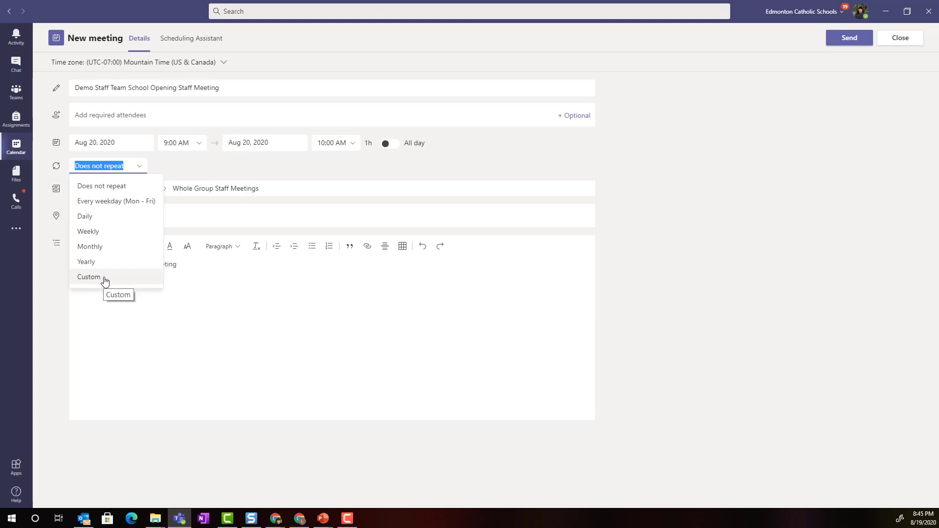
left_click(187, 165)
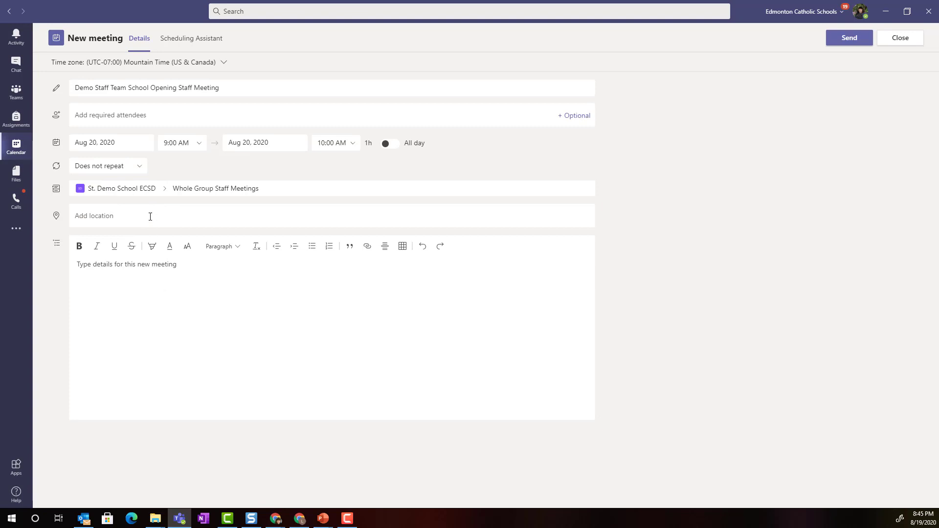
left_click(125, 265)
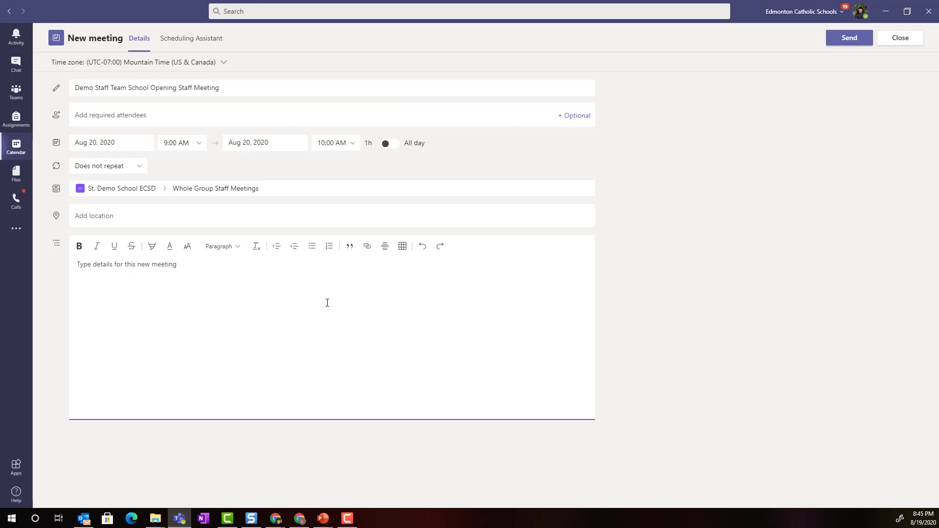
Send the meeting invitation and find the meeting in the calendar on Thursday, August 20.
left_click(846, 41)
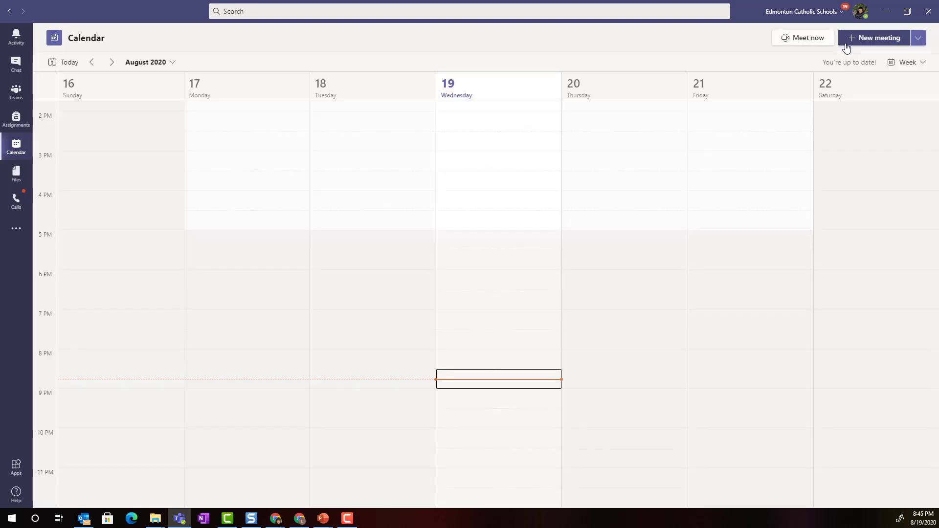
scroll(634, 236, "up", 3)
scroll(636, 236, "up", 4)
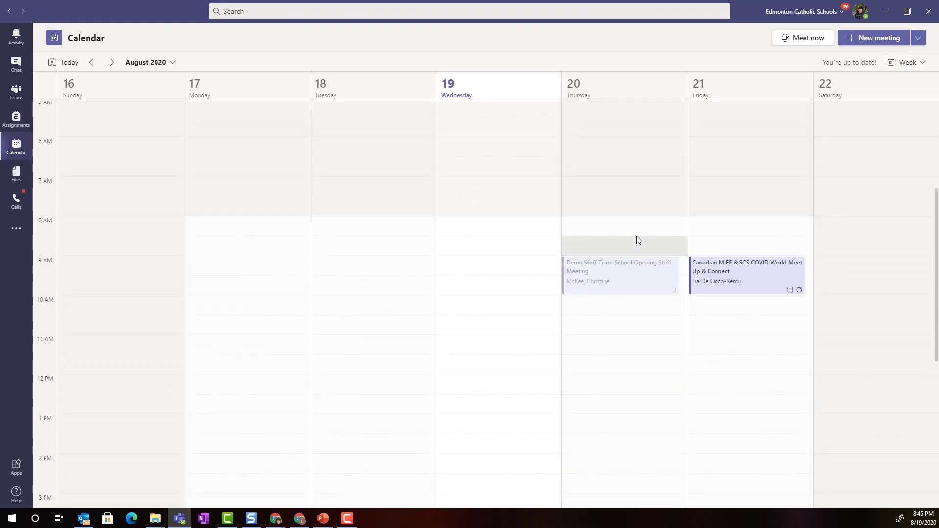
scroll(636, 236, "down", 1)
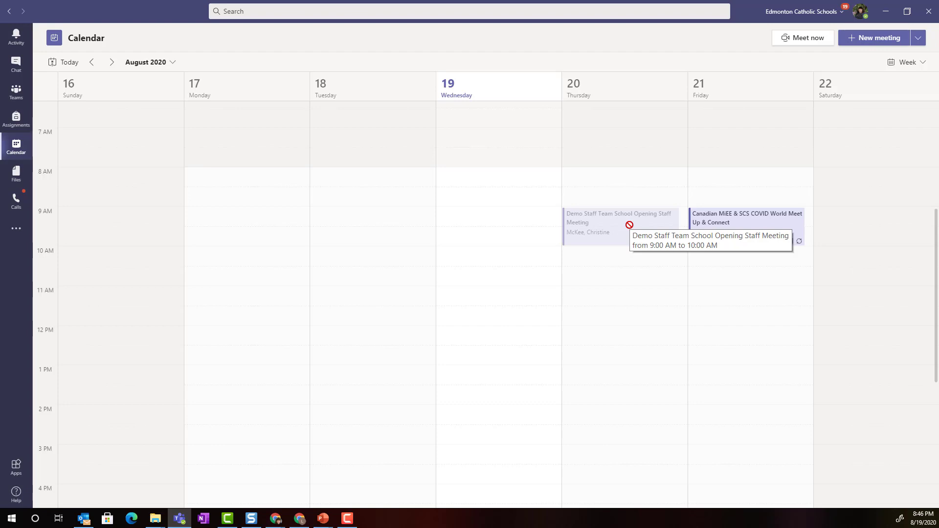
Open the details of the Demo Staff Team School Opening Staff Meeting from its post in the Whole Group Staff Meetings channel.
left_click(20, 90)
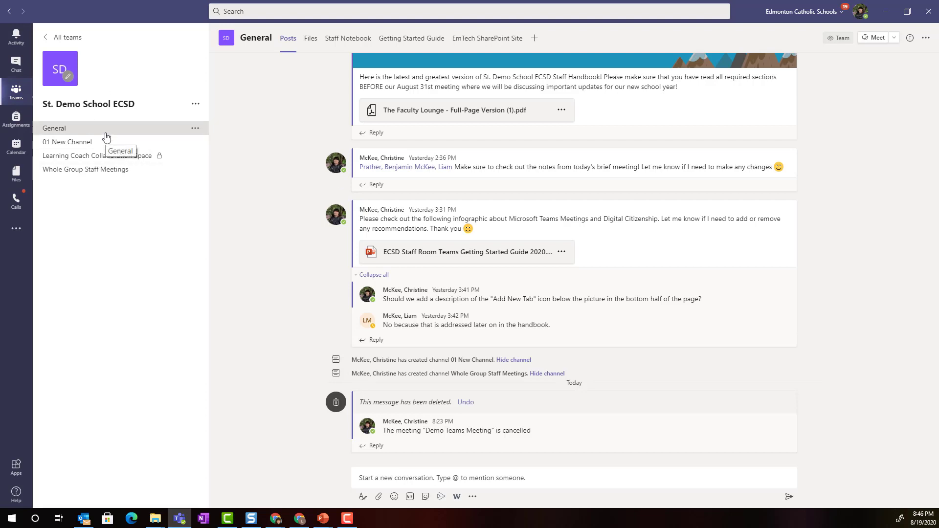
left_click(99, 176)
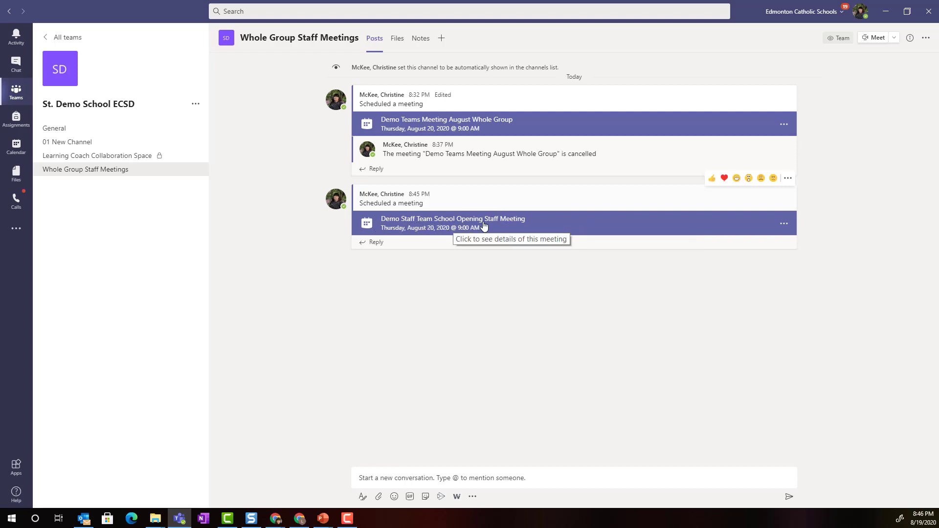
left_click(540, 225)
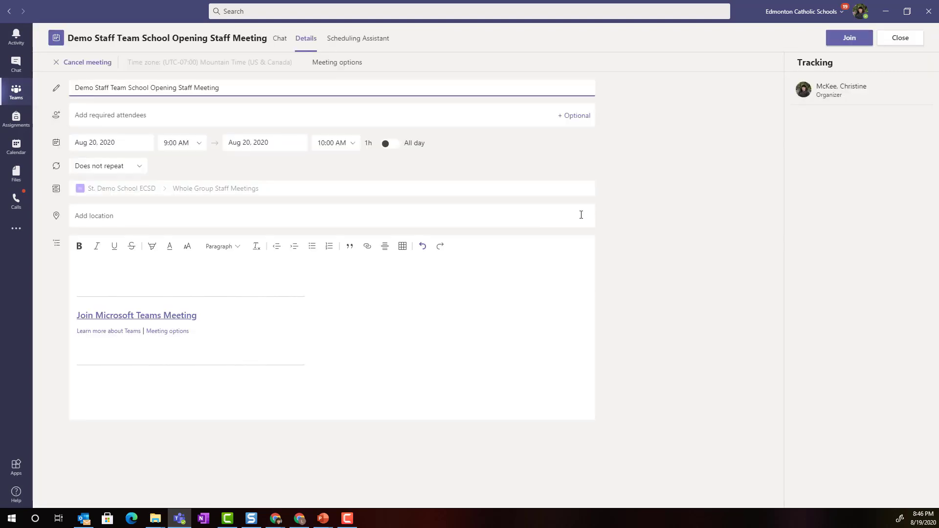